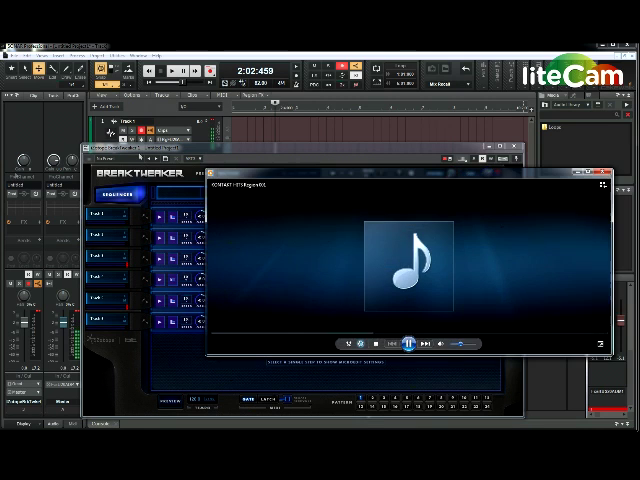
Step: Open a track's generator editor, then undo and redo its sample generator
left_click(603, 172)
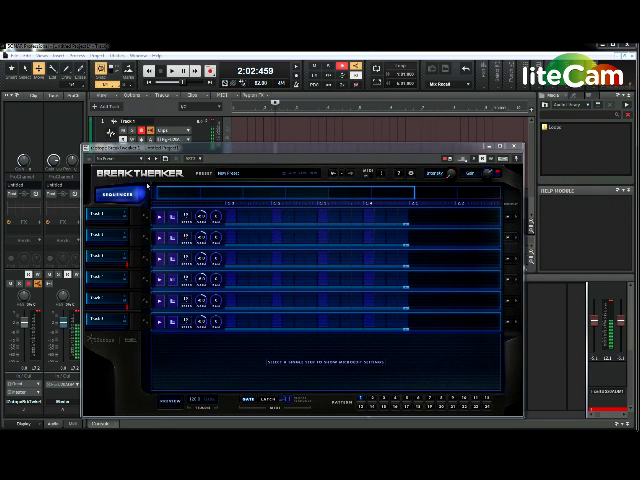
left_click(146, 259)
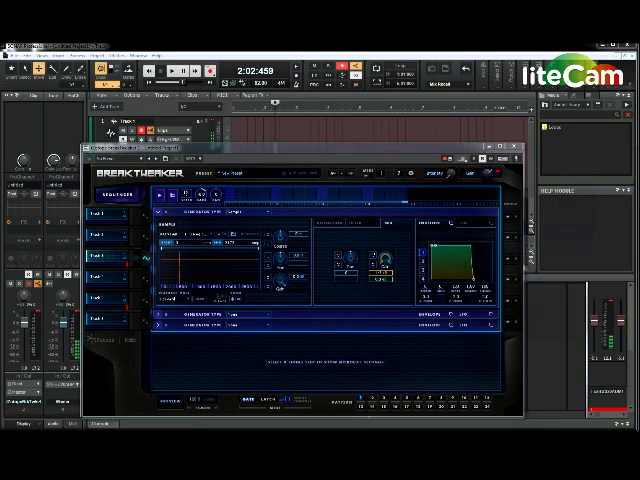
left_click(604, 174)
key("ctrl+z")
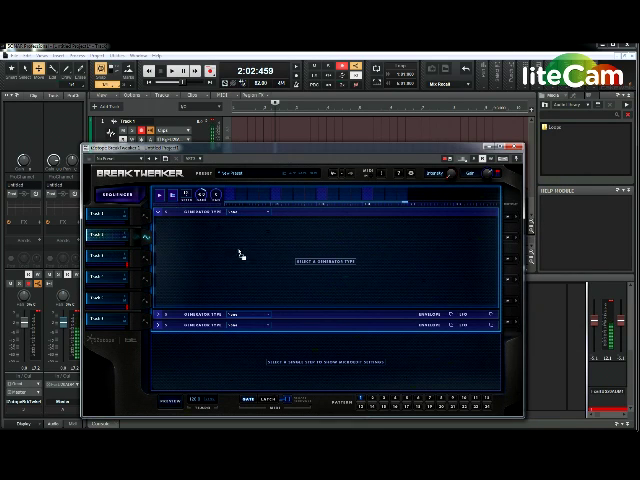
key("ctrl+y")
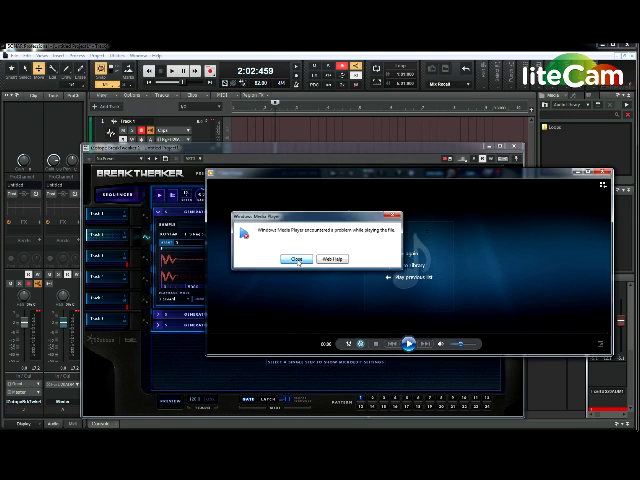
Step: Dismiss the playback error and switch to a track with no generator
left_click(296, 259)
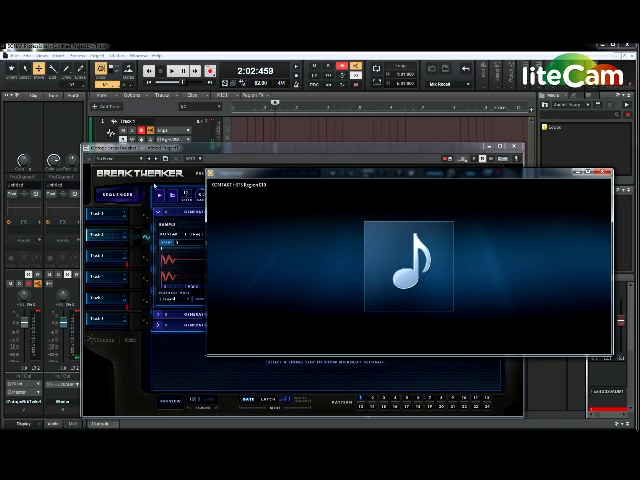
left_click(607, 175)
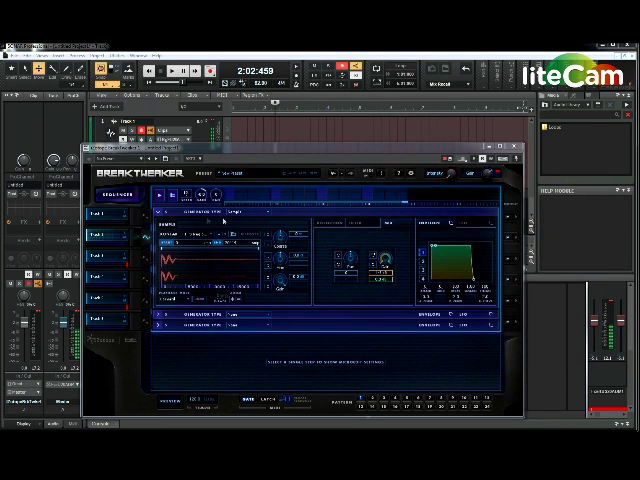
left_click(145, 218)
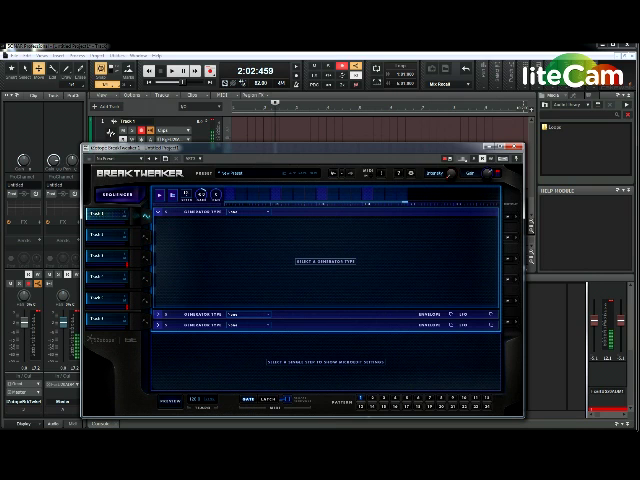
Step: Load drum samples into the first track's and Track 2's empty generators
left_click(233, 212)
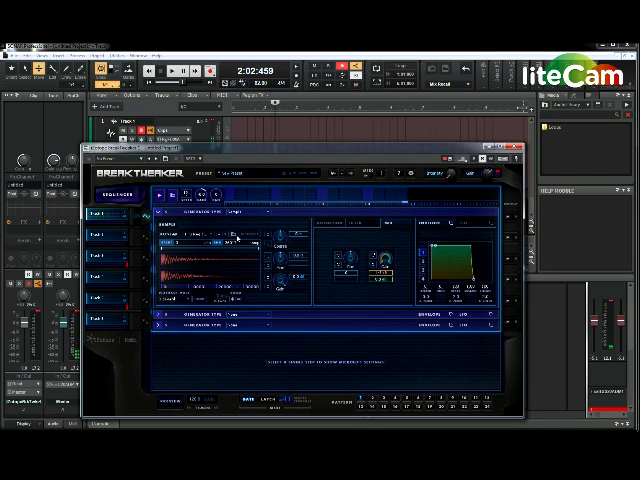
left_click(118, 194)
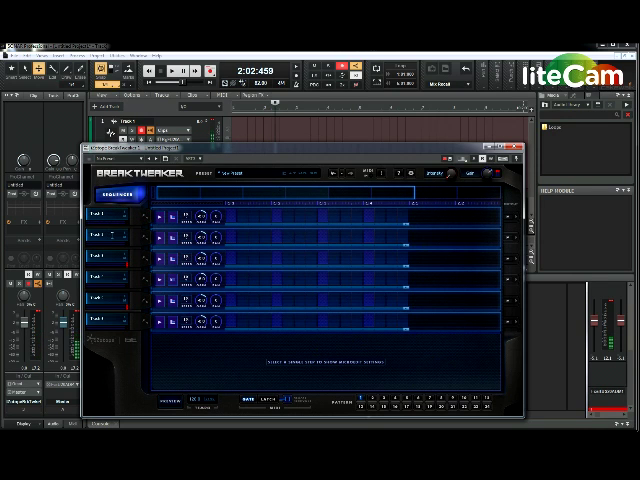
left_click(145, 240)
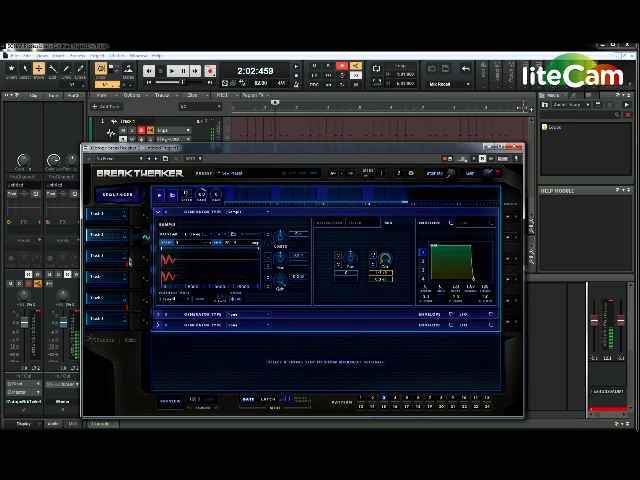
left_click(146, 282)
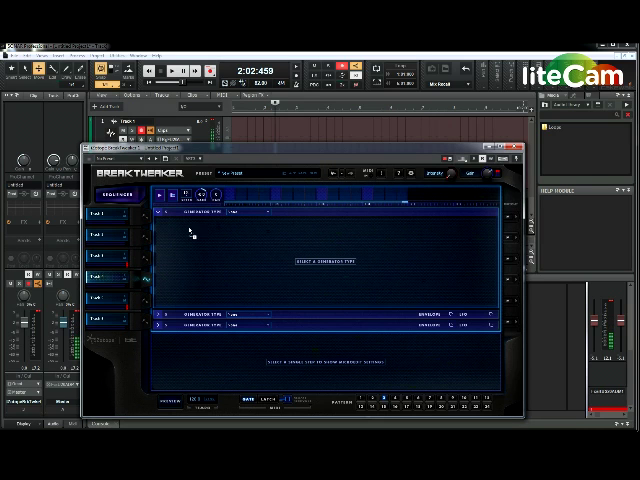
left_click(233, 212)
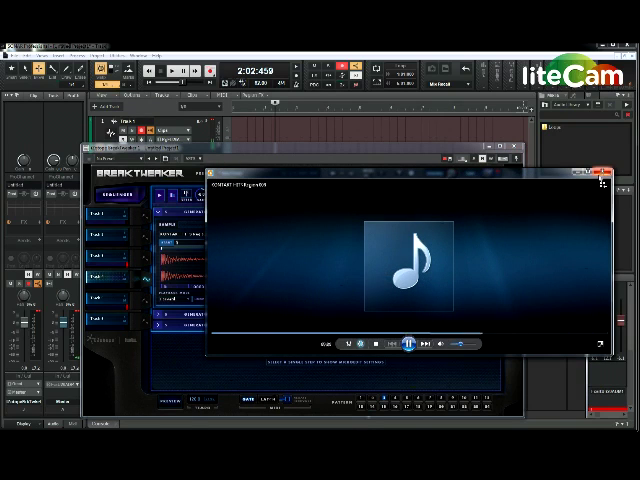
left_click(603, 175)
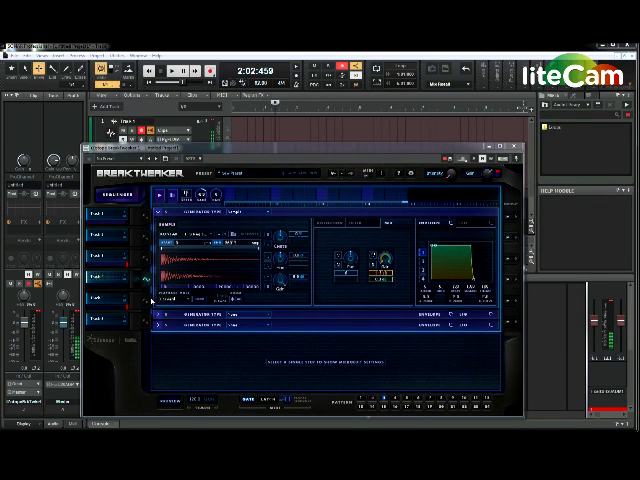
Step: Load drum samples into Track 5 and Track 6, then return to the sequencer grid
left_click(96, 297)
left_click(232, 213)
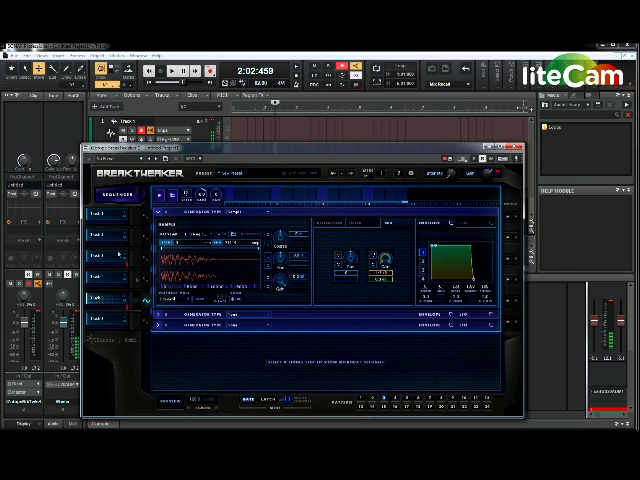
left_click(147, 322)
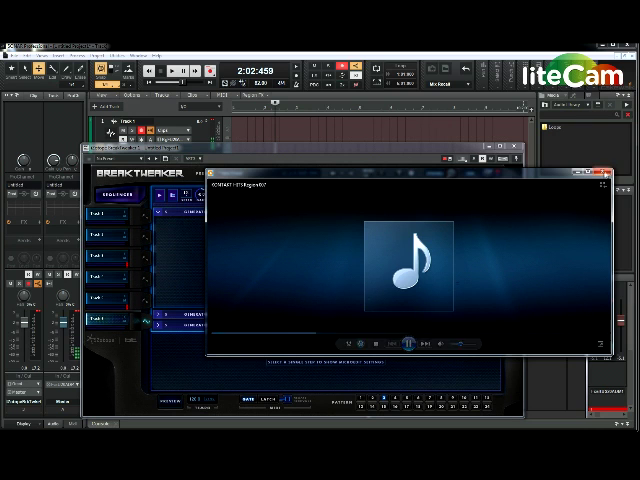
left_click(606, 174)
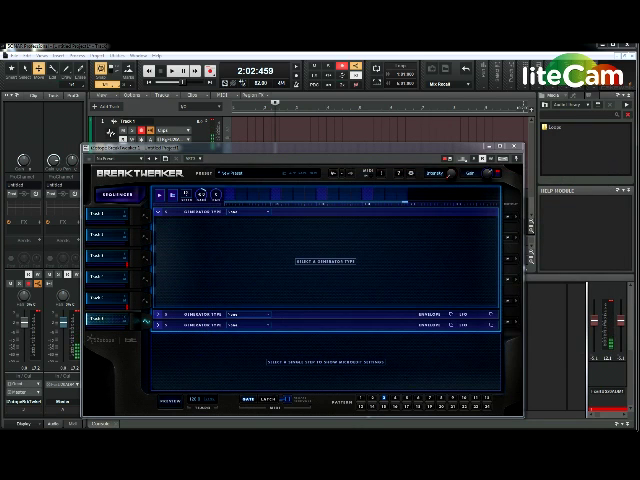
left_click(199, 255)
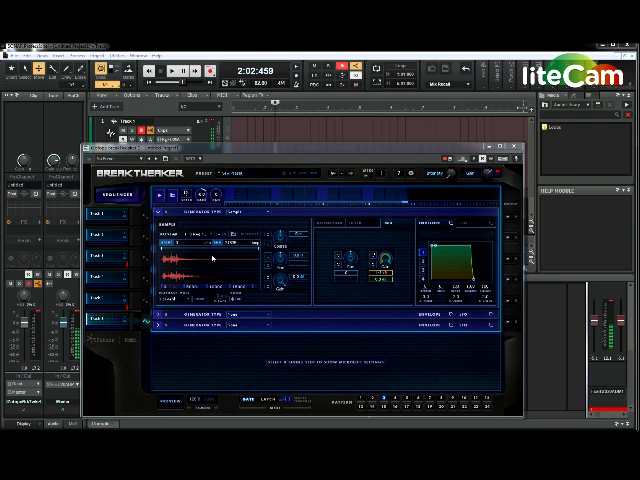
left_click(124, 200)
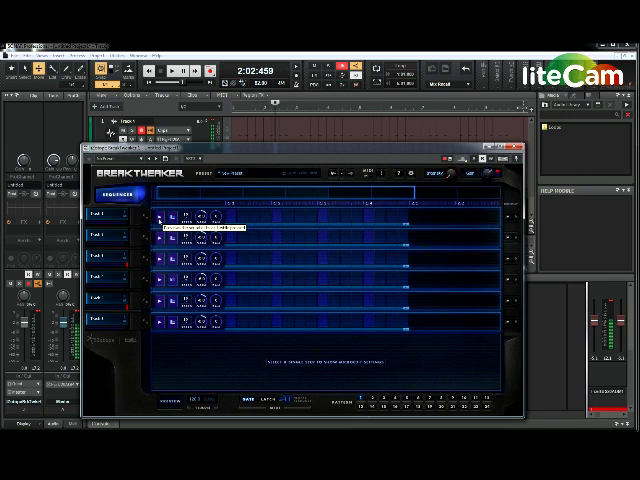
Step: Add two steps each on Track 1 and Track 6
left_click(230, 217)
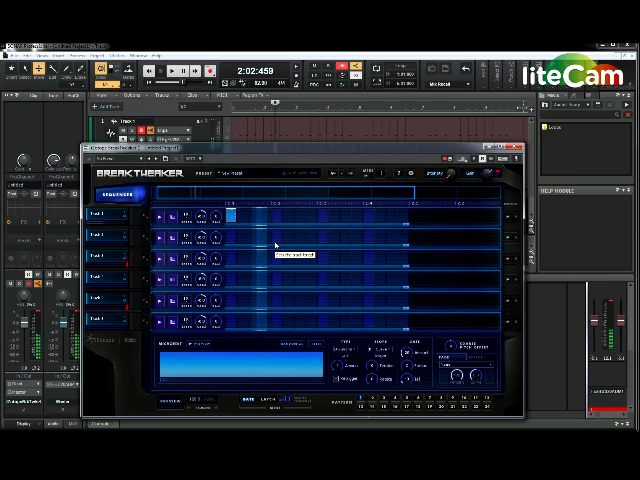
left_click(300, 216)
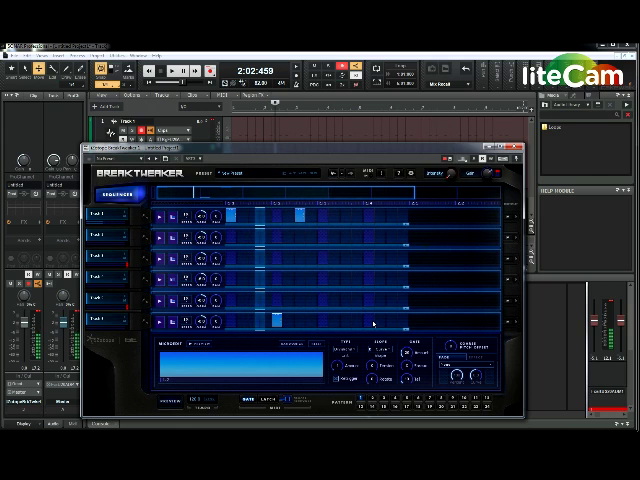
left_click(276, 321)
left_click(369, 322)
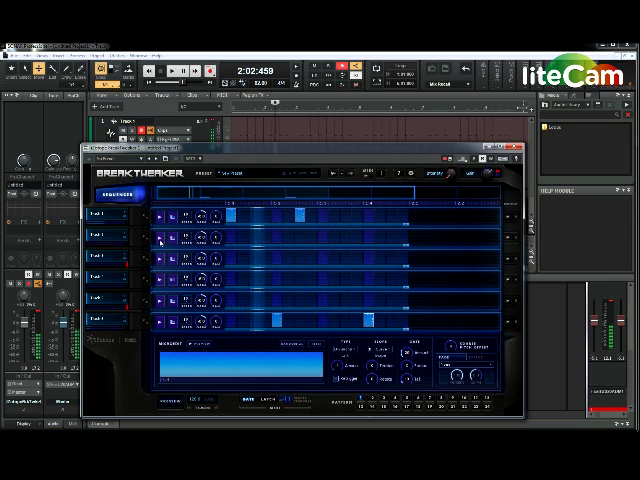
Step: Add two Track 2 steps and drag both wider into longer notes
left_click(277, 237)
left_click(371, 238)
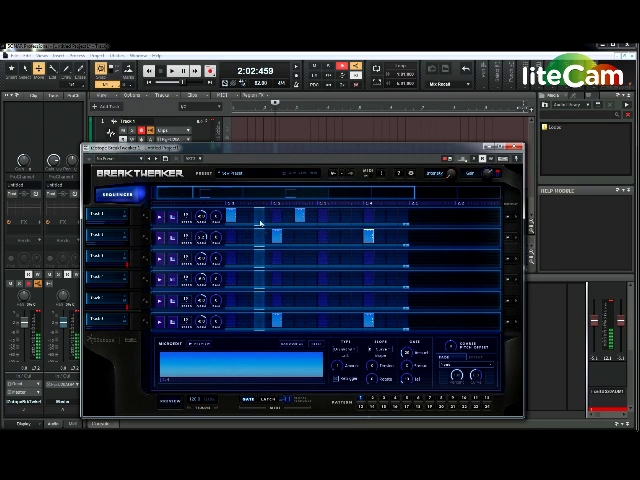
left_click(286, 235)
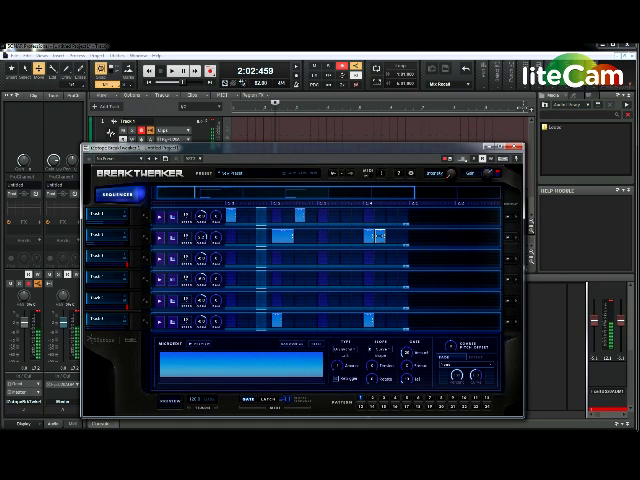
left_click(378, 236)
right_click(382, 236)
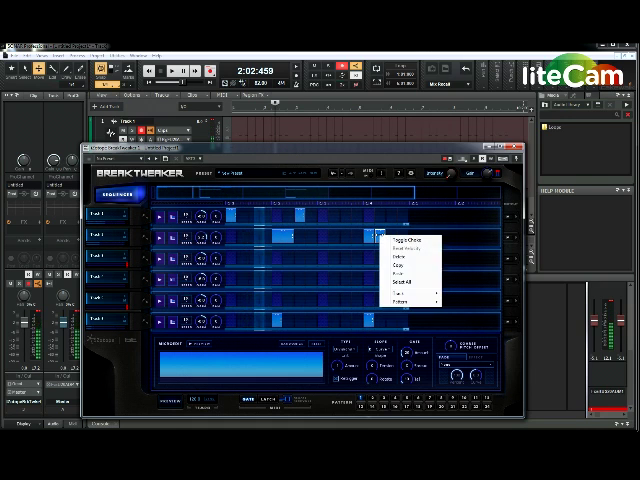
Step: Select a Track 2 step, then draw a long step block across most of Track 3's row
left_click(400, 256)
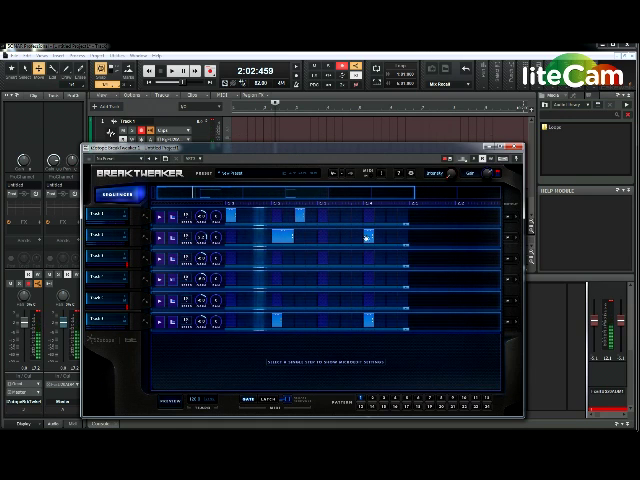
left_click(372, 237)
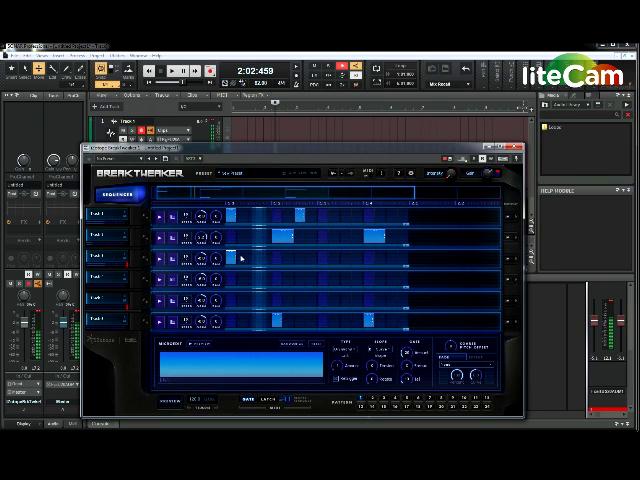
left_click_drag(236, 257, 318, 258)
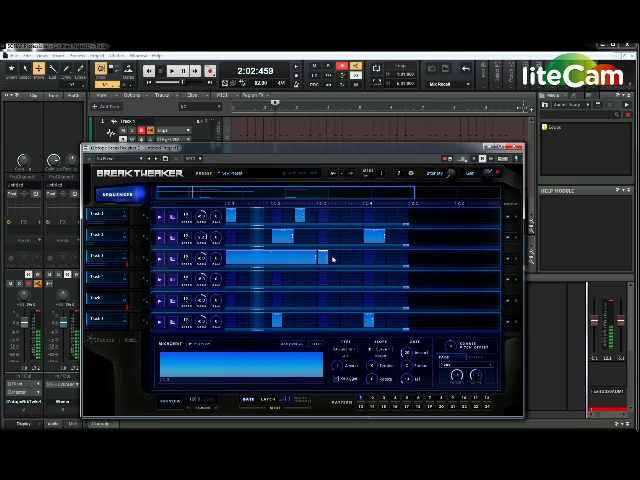
left_click_drag(318, 258, 405, 257)
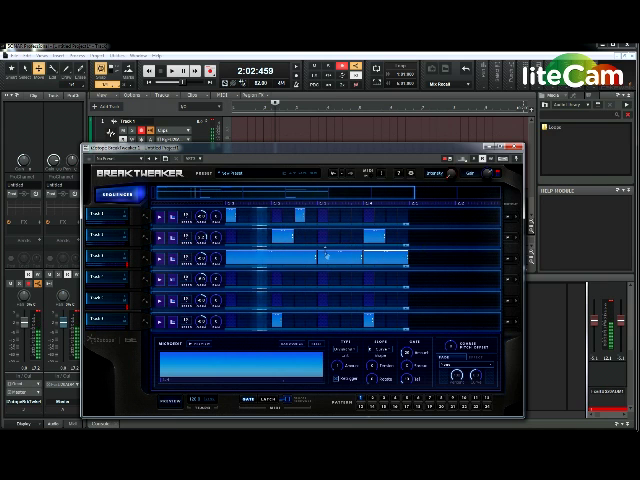
left_click(259, 362)
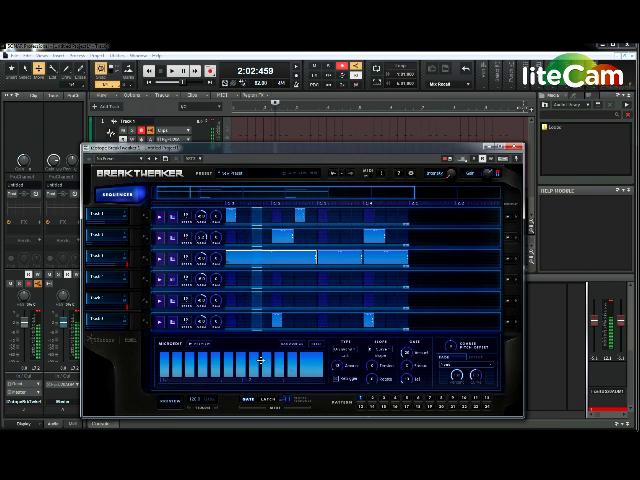
Step: Cycle Track 3's long step through wide, dense and no repeat slicings in the Microedit panel
left_click(343, 261)
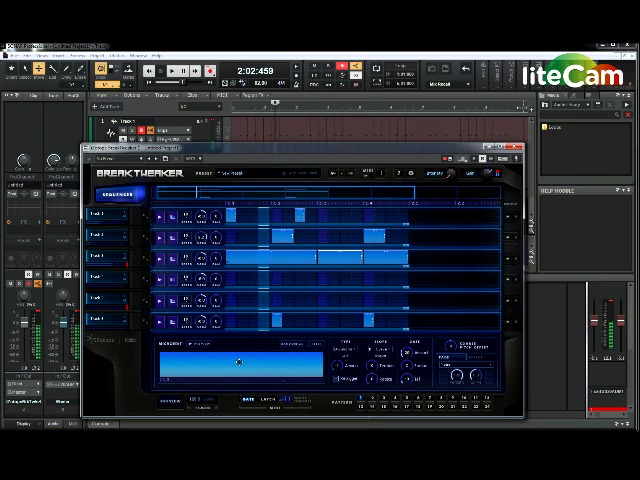
left_click(238, 362)
left_click(238, 362)
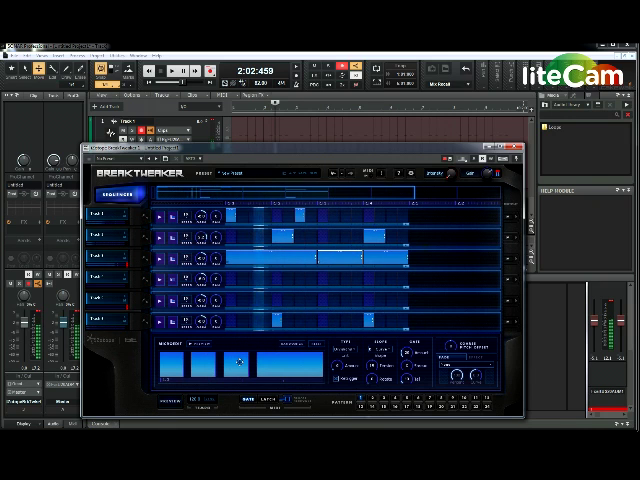
left_click(238, 362)
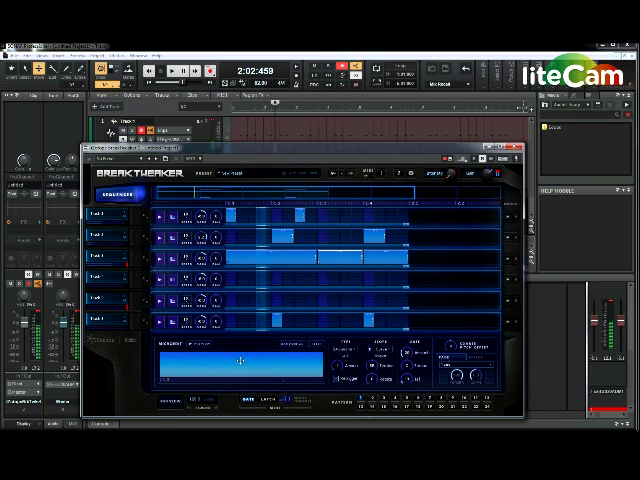
left_click(238, 362)
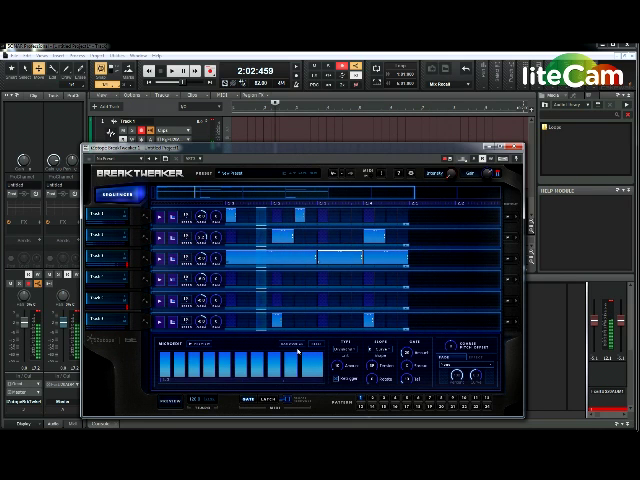
left_click(310, 356)
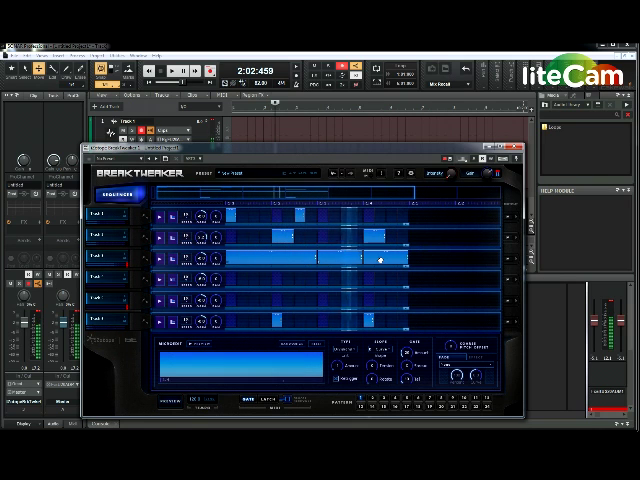
left_click(294, 346)
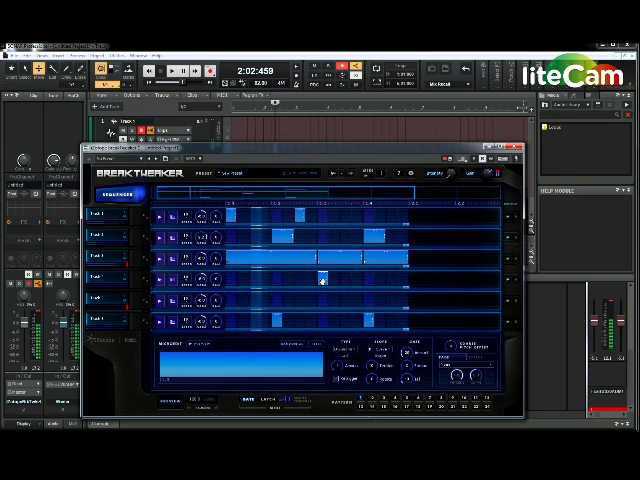
Step: Add three short steps to Track 4 and the first two steps to Track 5
left_click(312, 279)
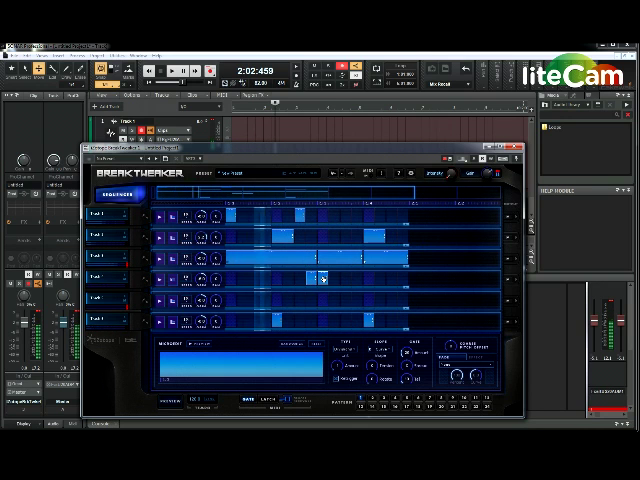
right_click(325, 279)
left_click(345, 290)
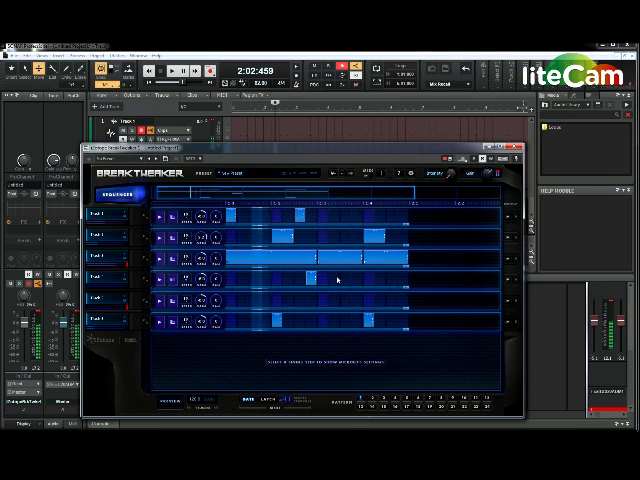
left_click(336, 277)
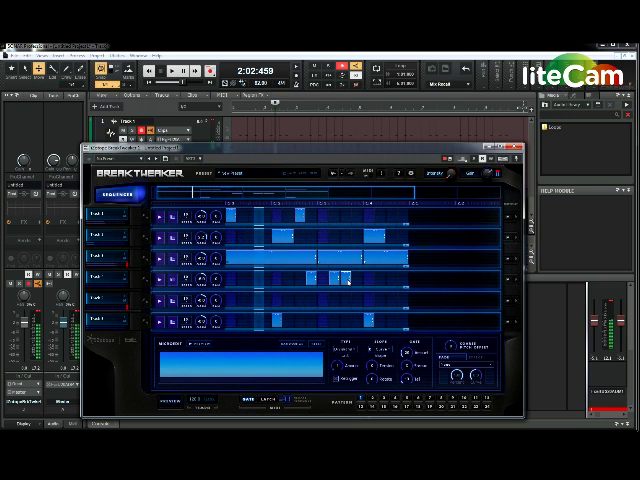
left_click(368, 320)
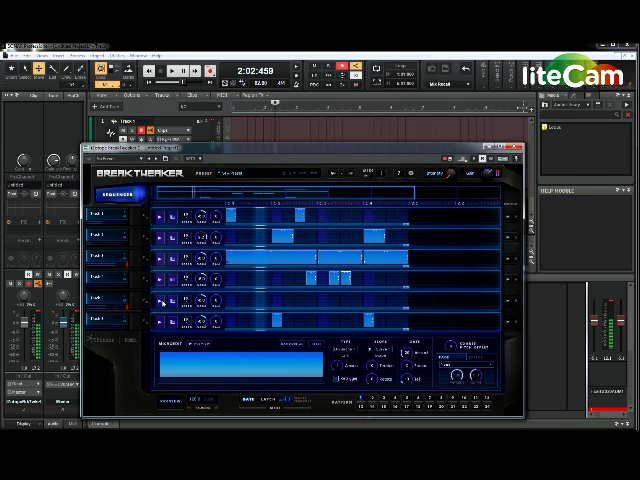
left_click(230, 300)
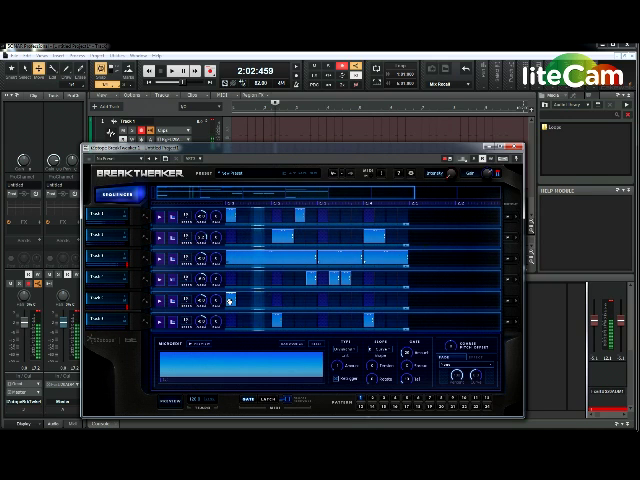
left_click(298, 302)
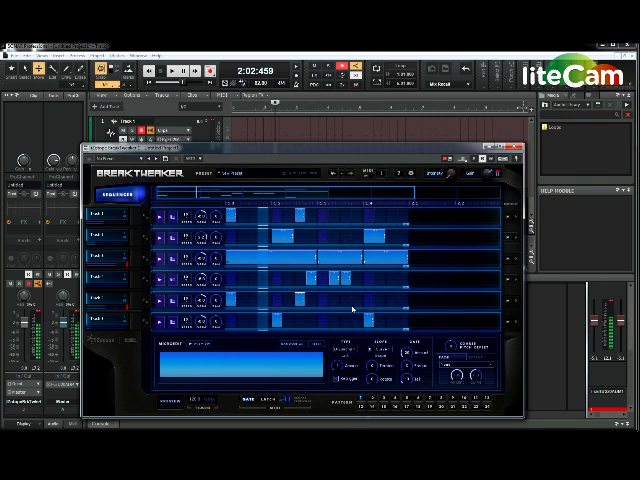
Step: Add third and fourth steps near the end of Track 5's bar
left_click(348, 300)
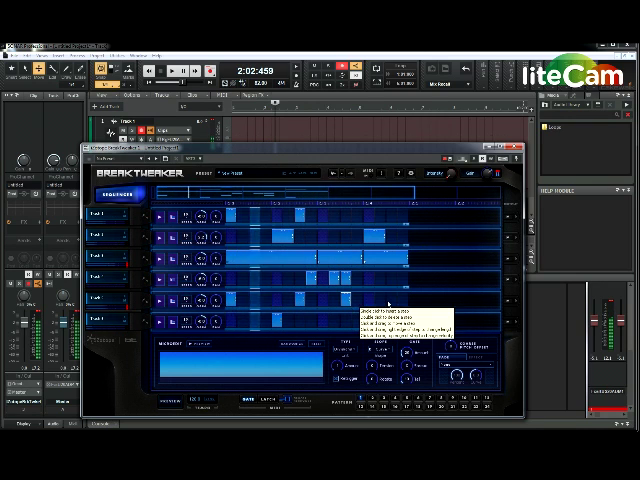
left_click(391, 300)
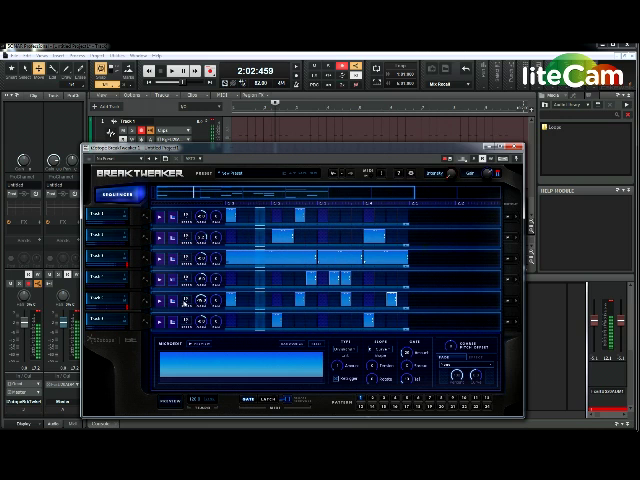
Step: Pick a new step division for Track 5 from its division dropdown
left_click(187, 301)
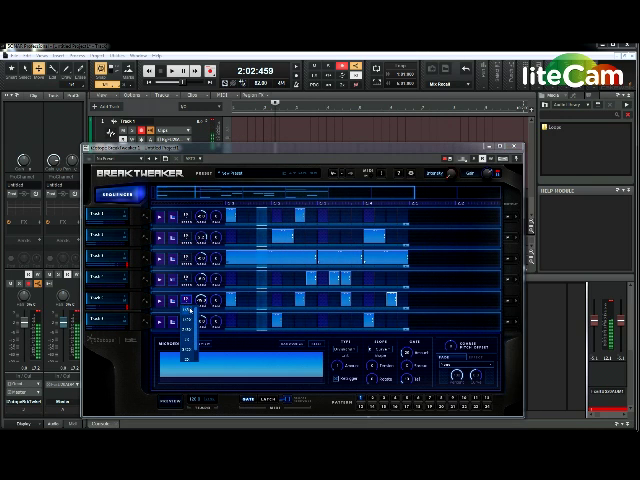
left_click(187, 320)
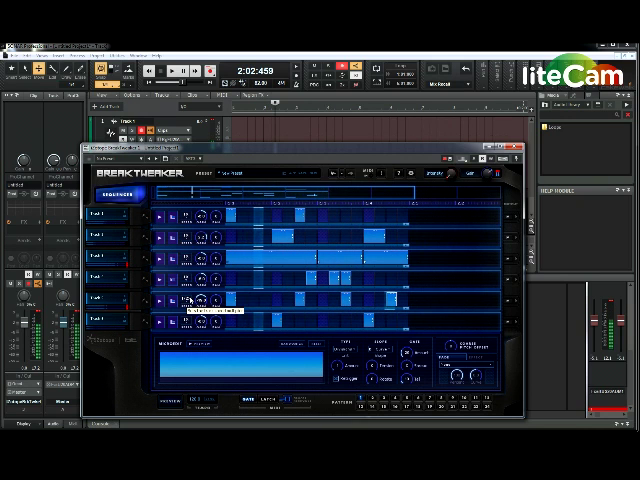
left_click(190, 302)
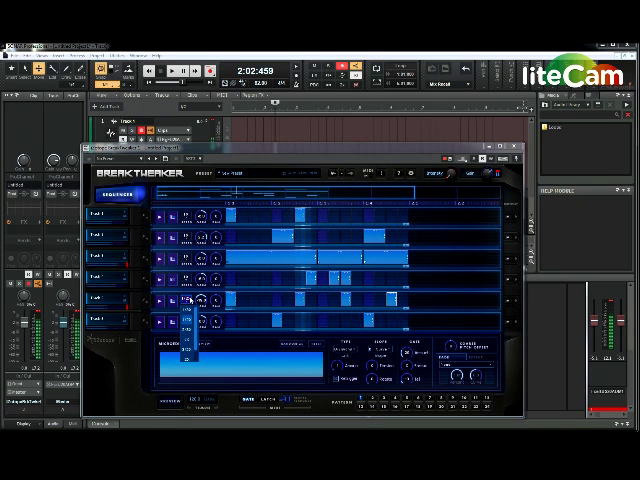
left_click(190, 355)
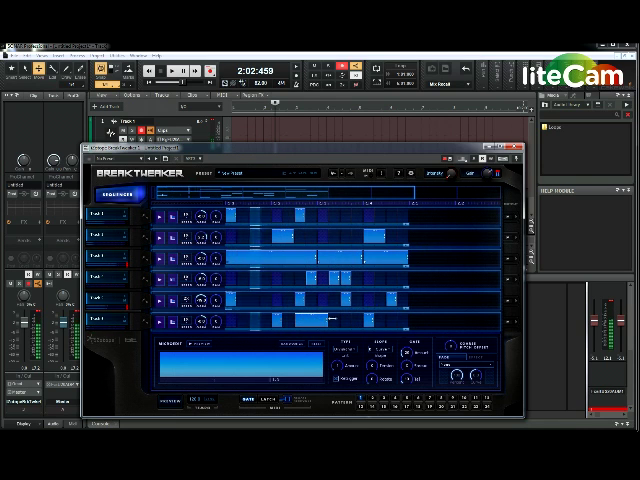
Step: Audition gated, wider, unsliced and alternate micro-edit patterns on Track 6's long step
left_click(258, 365)
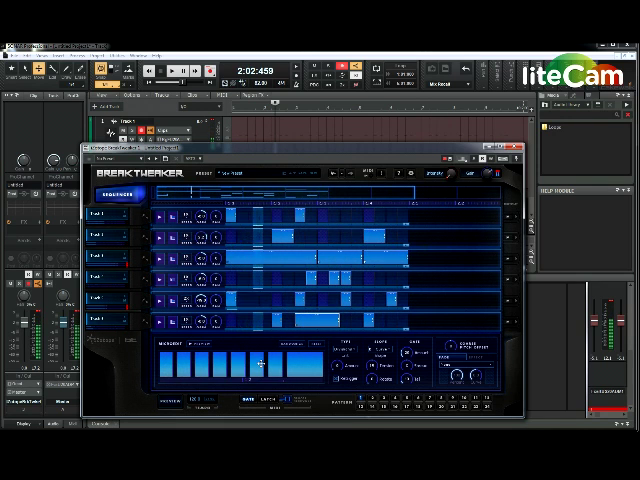
left_click(258, 365)
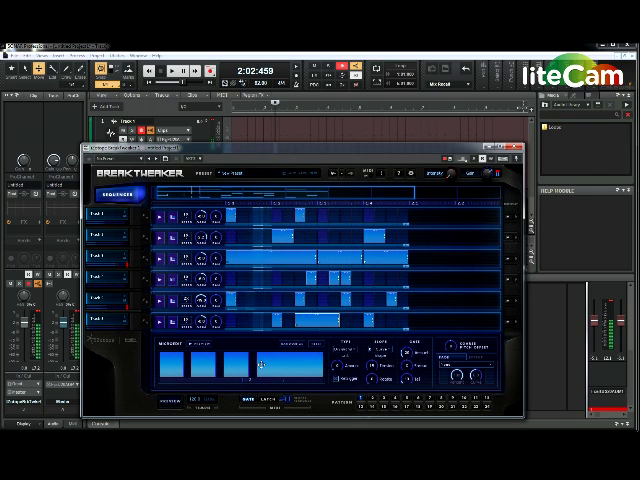
left_click(260, 366)
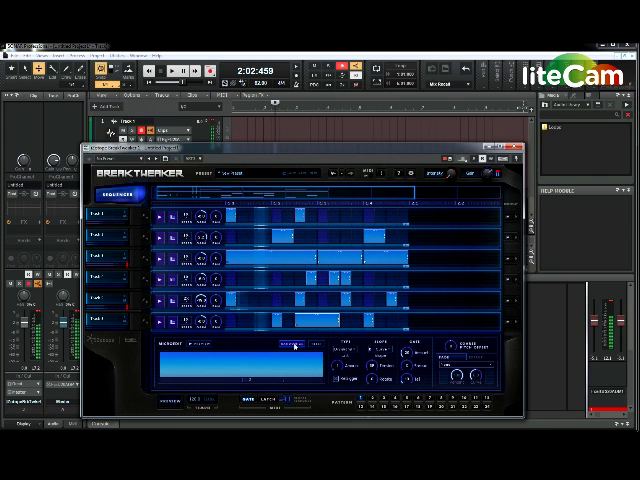
left_click(295, 346)
left_click(295, 346)
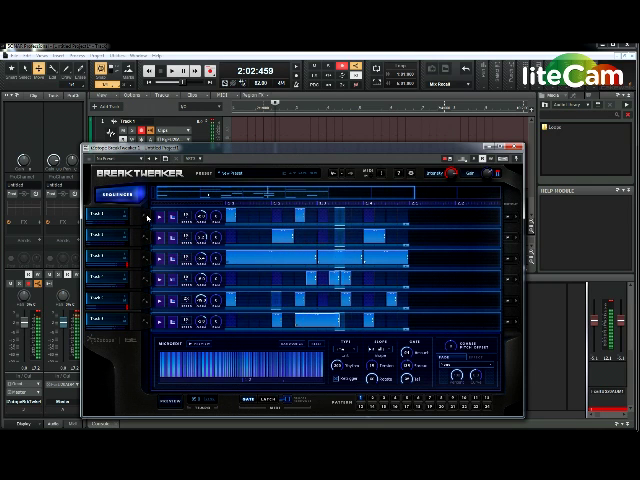
Step: Select Track 1's opening step and slice it into rapid micro-edit repeats
left_click(147, 217)
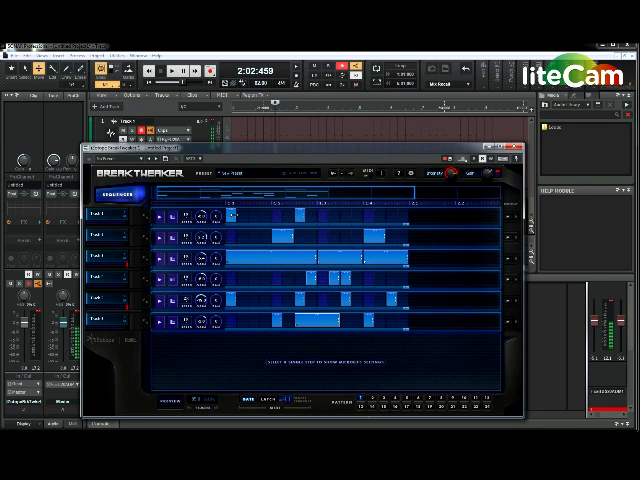
left_click(232, 214)
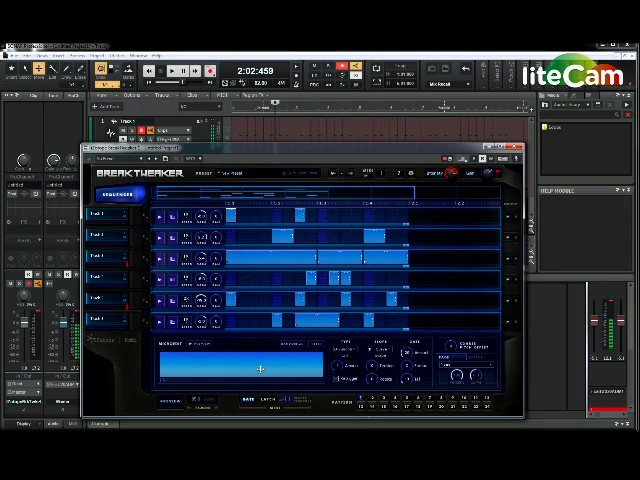
left_click(340, 355)
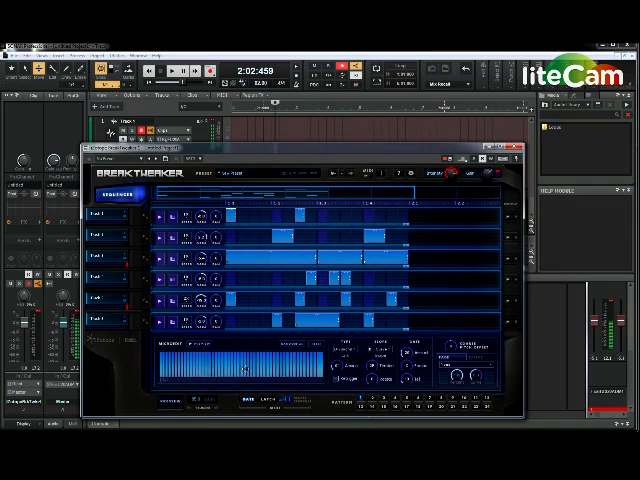
Step: Check the step's micro-edit Type and Slope option lists
left_click(345, 347)
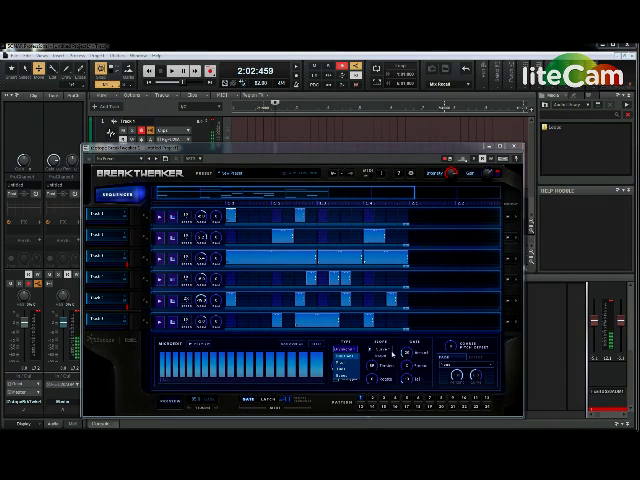
left_click(380, 352)
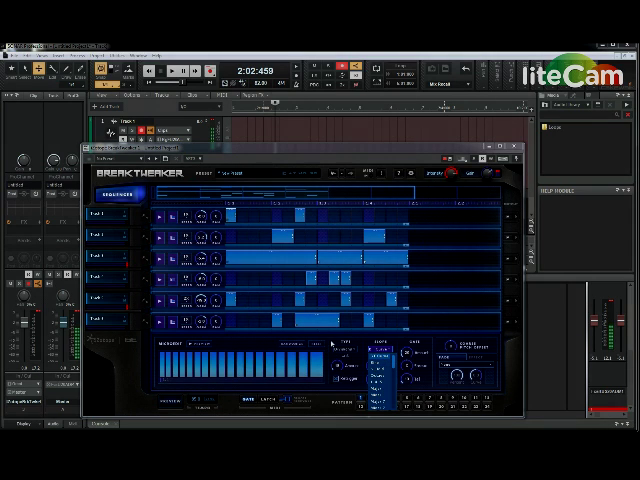
left_click(380, 365)
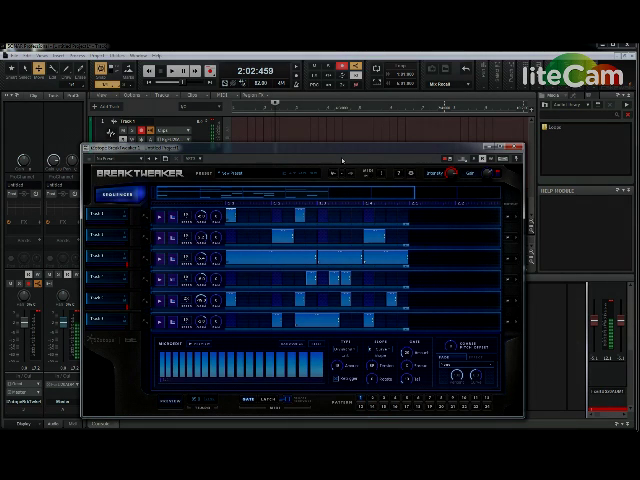